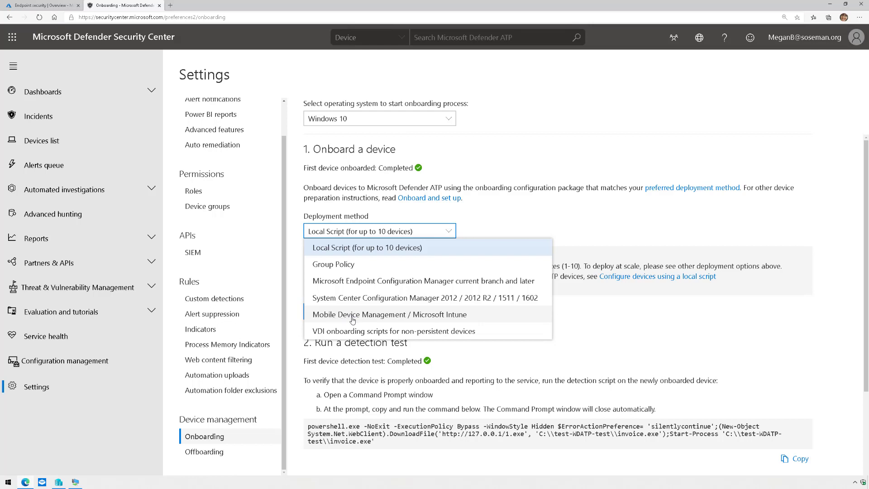
Choose 'Mobile Device Management / Microsoft Intune' as the Windows 10 onboarding deployment method.
left_click(366, 316)
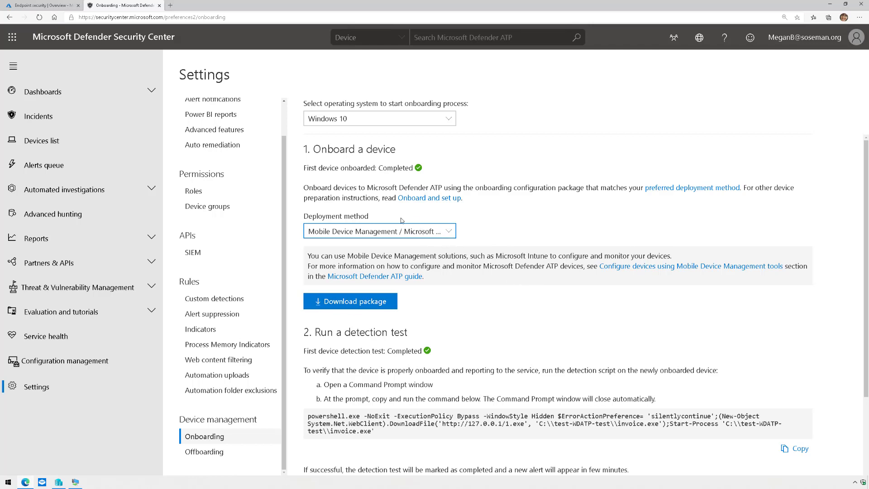
scroll(427, 314, "down", 3)
scroll(427, 314, "up", 3)
scroll(225, 235, "up", 2)
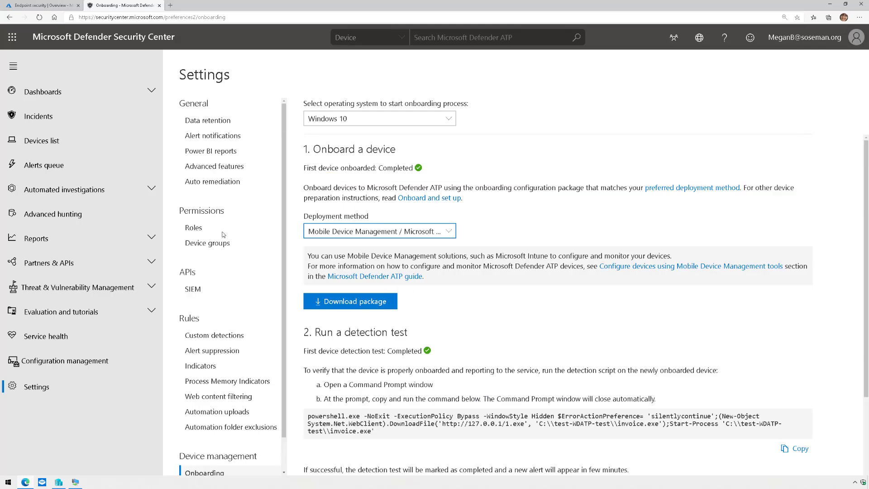
left_click(228, 166)
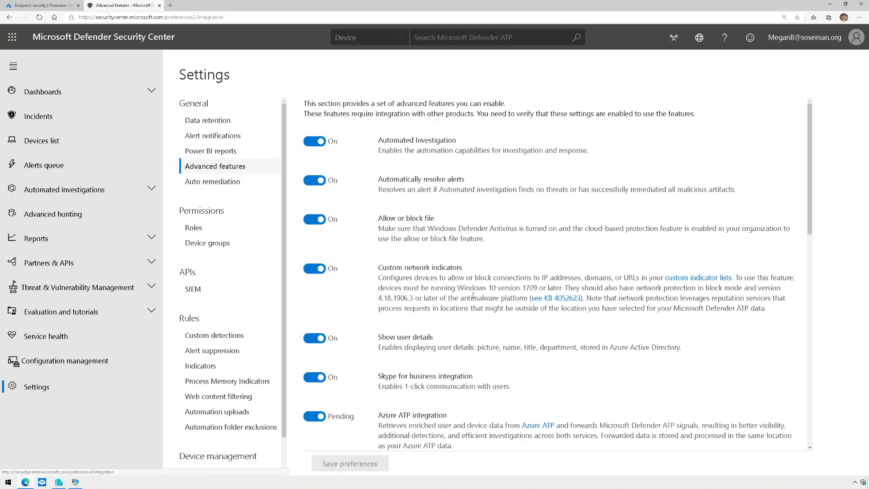
Confirm the Microsoft Intune connection advanced feature is On, then return to Endpoint security.
scroll(473, 296, "down", 12)
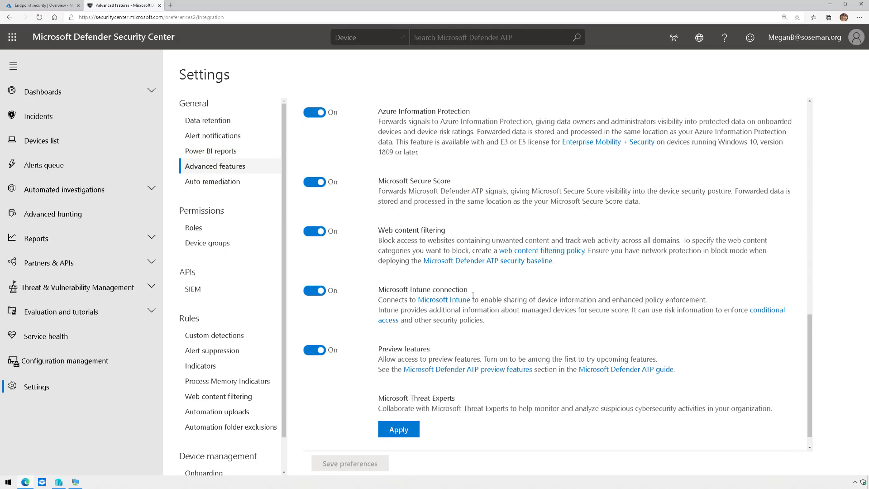
scroll(473, 296, "down", 1)
left_click_drag(379, 267, 468, 268)
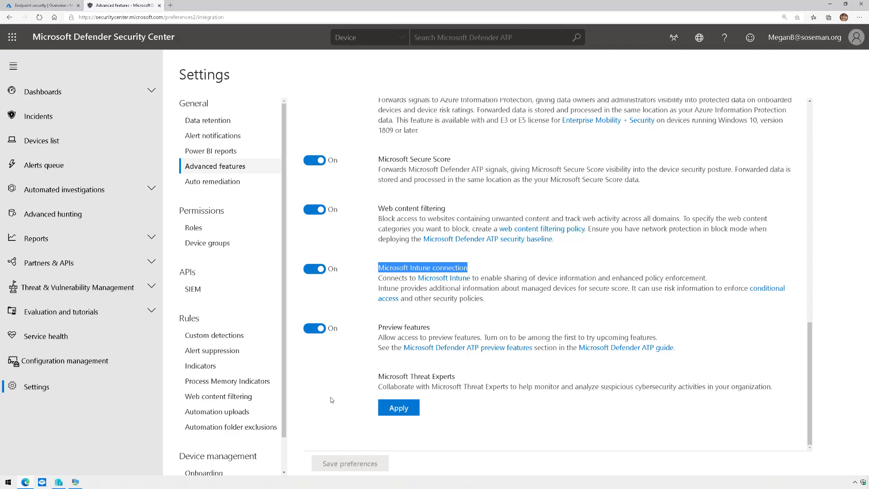
left_click(44, 9)
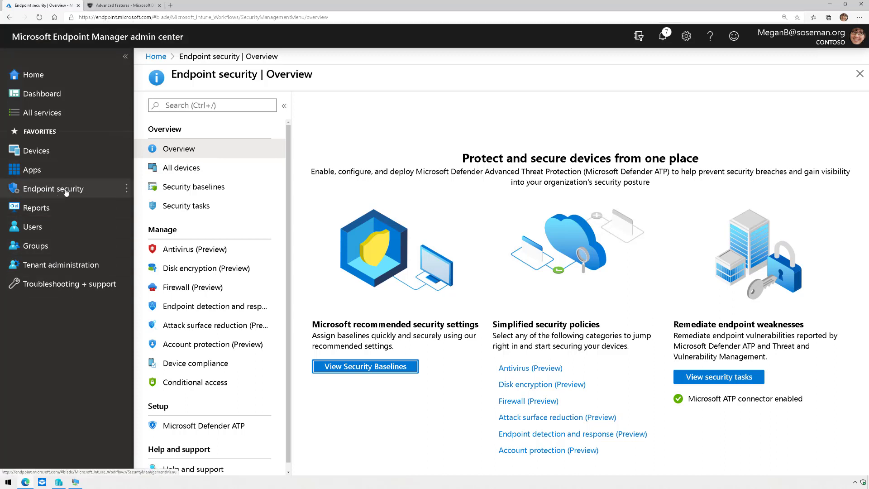
Review the Microsoft Defender ATP connector's Windows devices connection toggle in Endpoint security setup.
scroll(204, 385, "down", 1)
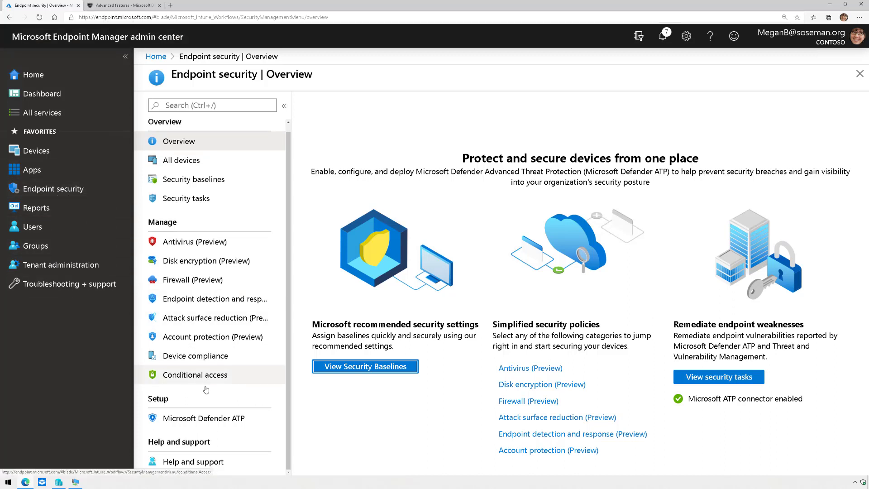
left_click(187, 419)
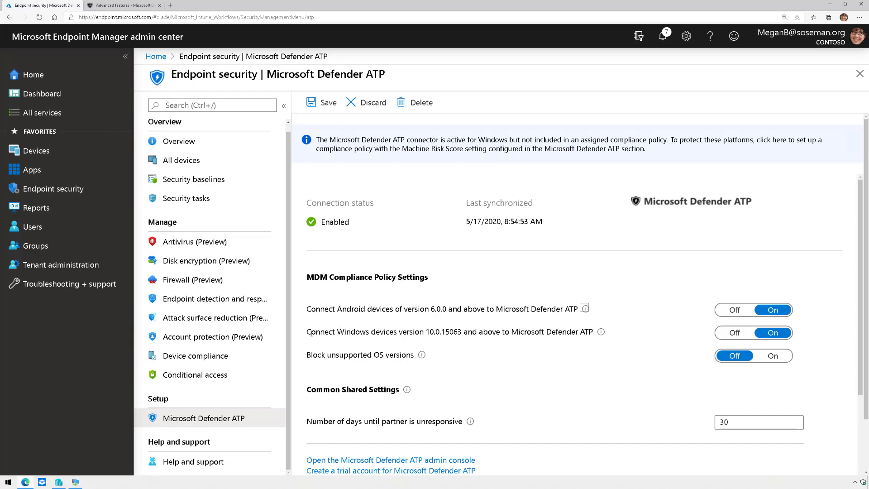
left_click_drag(304, 333, 432, 332)
left_click(772, 332)
scroll(813, 325, "down", 2)
scroll(812, 325, "up", 2)
Cross-check the Defender advanced features tab, then go to the Devices overview.
left_click(127, 8)
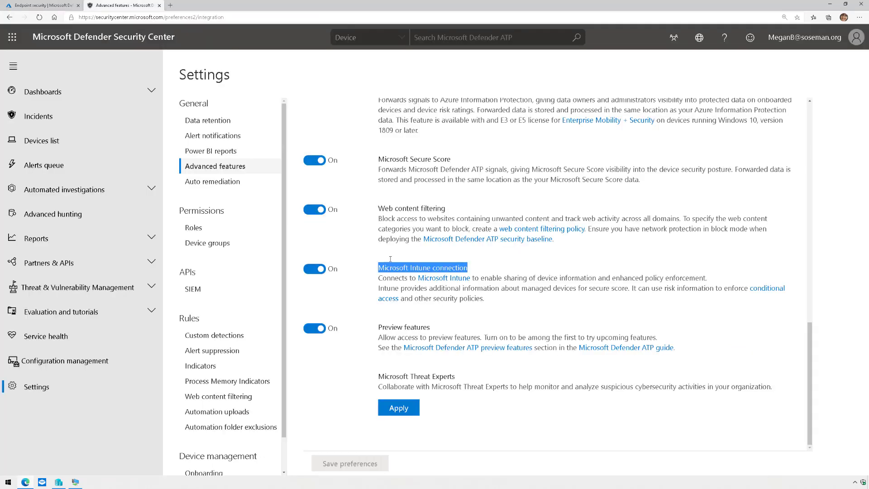
left_click(54, 6)
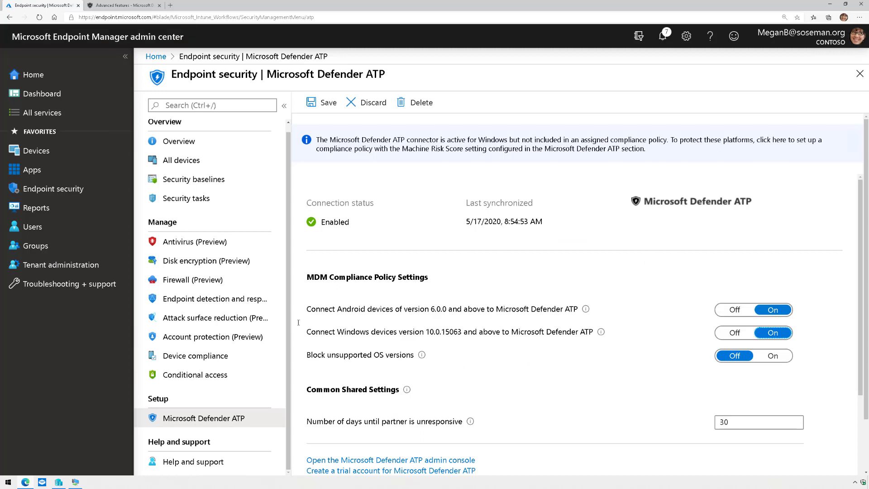
left_click(75, 158)
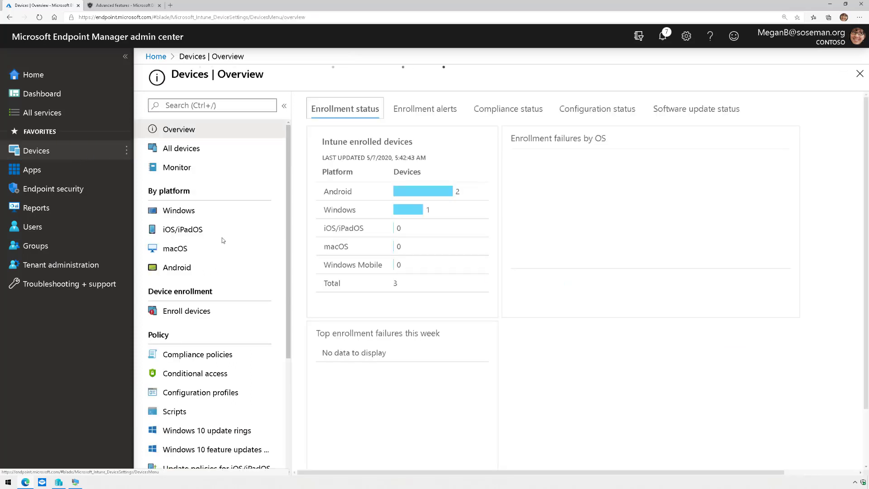
left_click(200, 396)
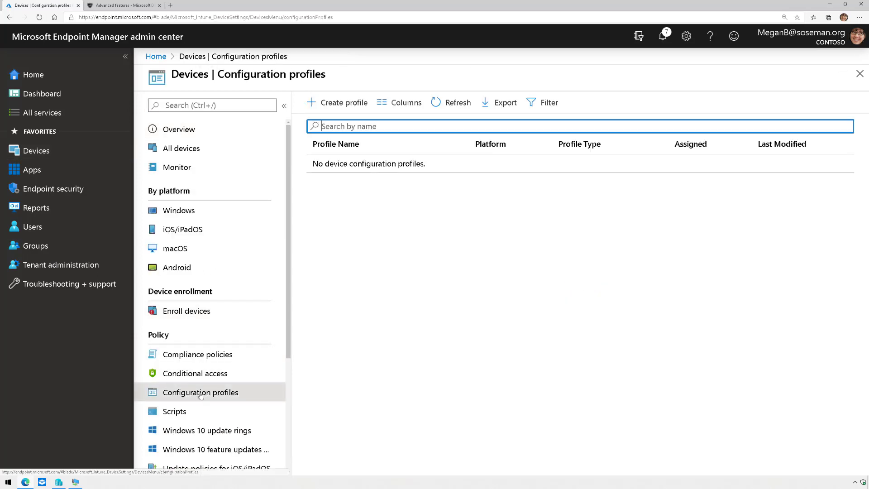
left_click(337, 103)
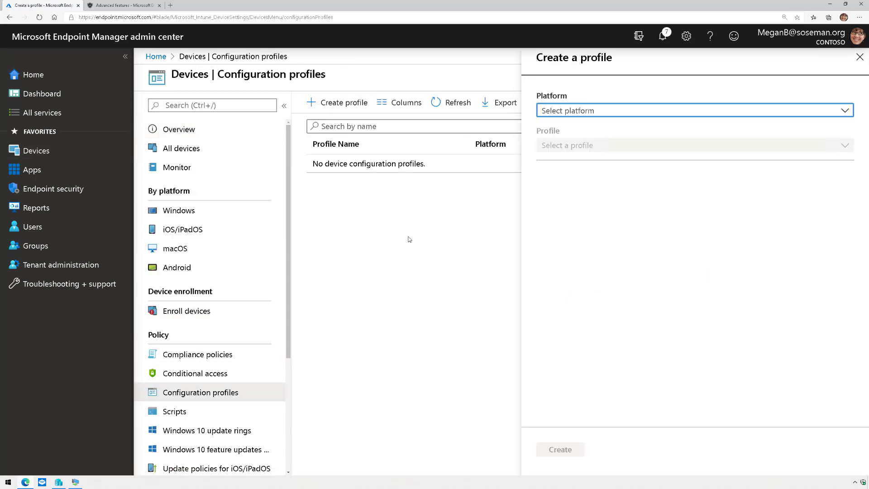
left_click(568, 111)
left_click(588, 201)
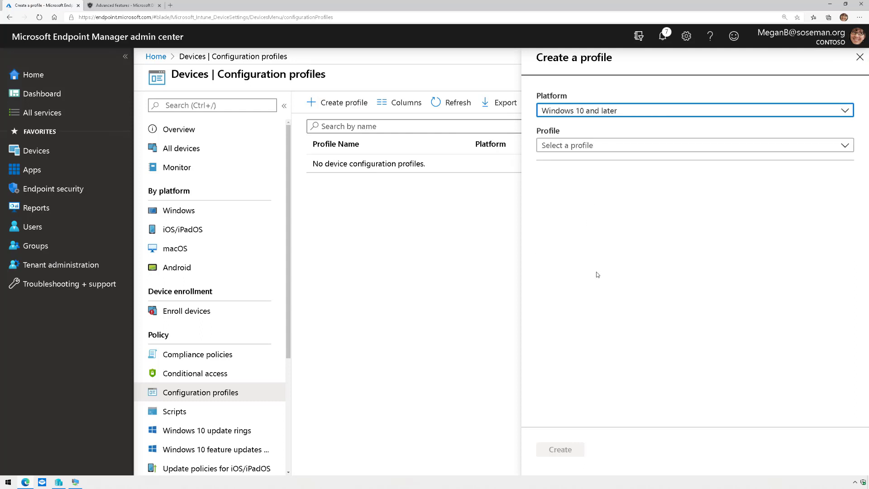
left_click(586, 151)
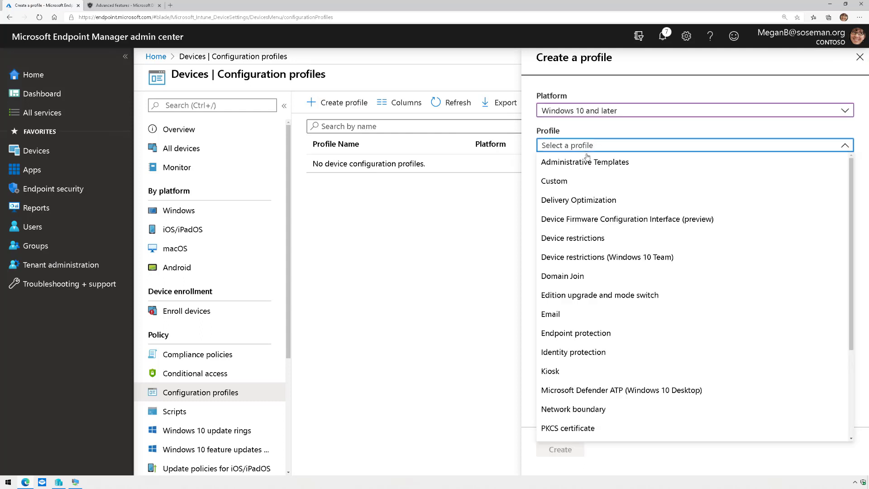
left_click(629, 390)
left_click(569, 450)
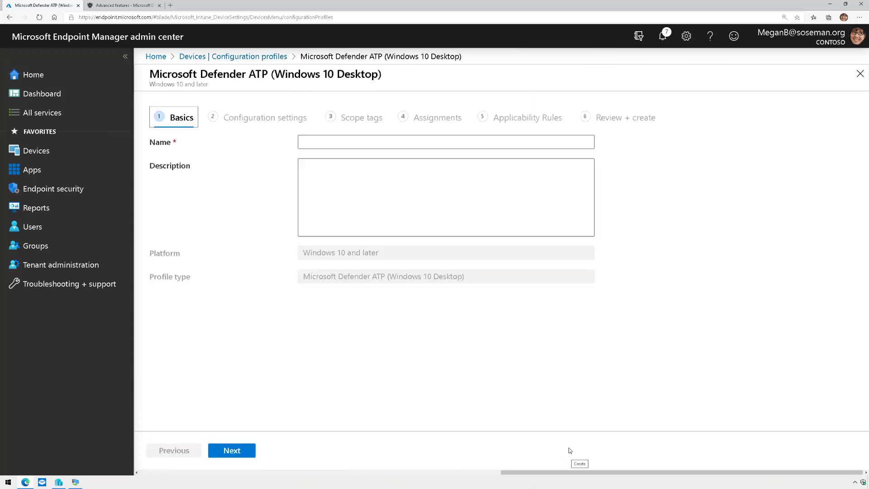
left_click(404, 142)
type("MDATP")
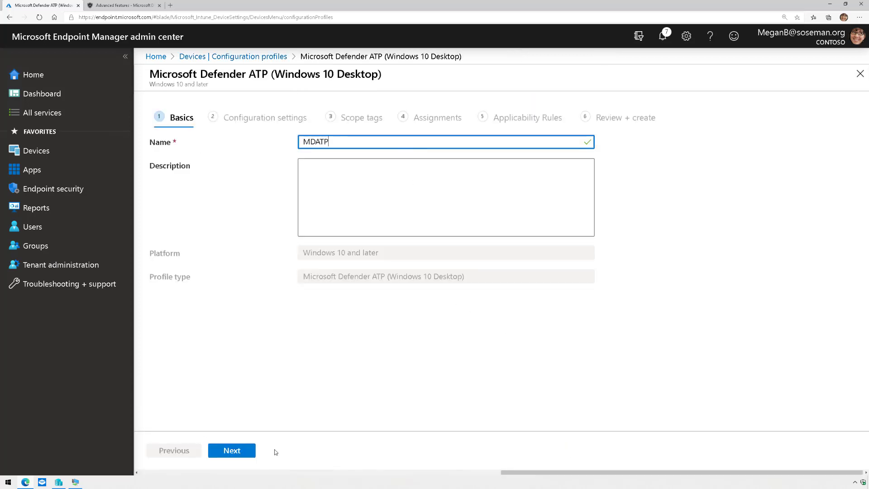
left_click(231, 450)
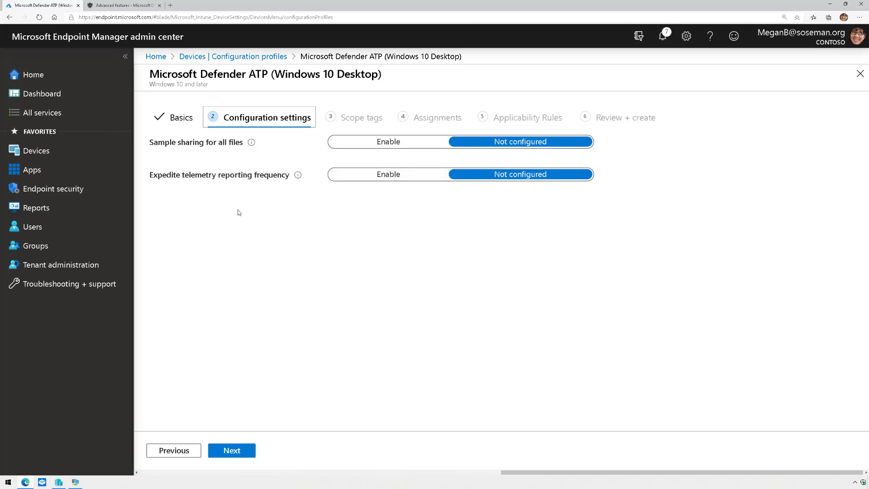
left_click(68, 151)
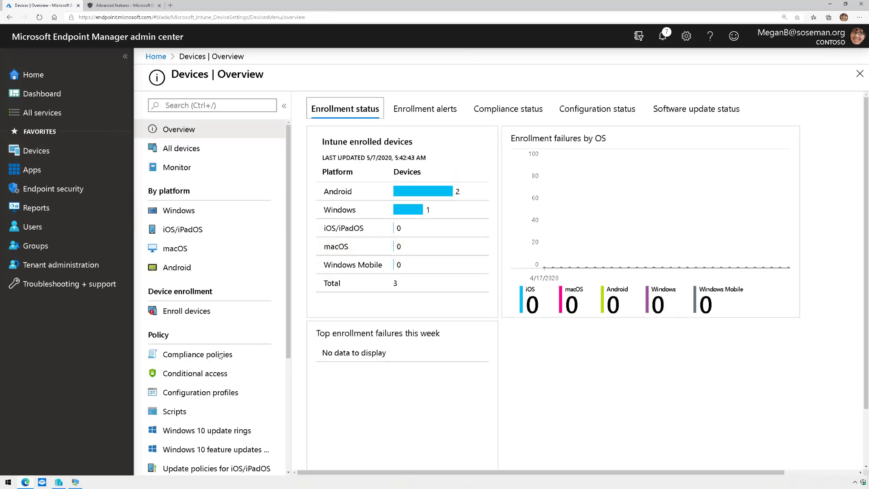
Open the MDATP compliance policy's properties and edit its compliance settings.
left_click(188, 354)
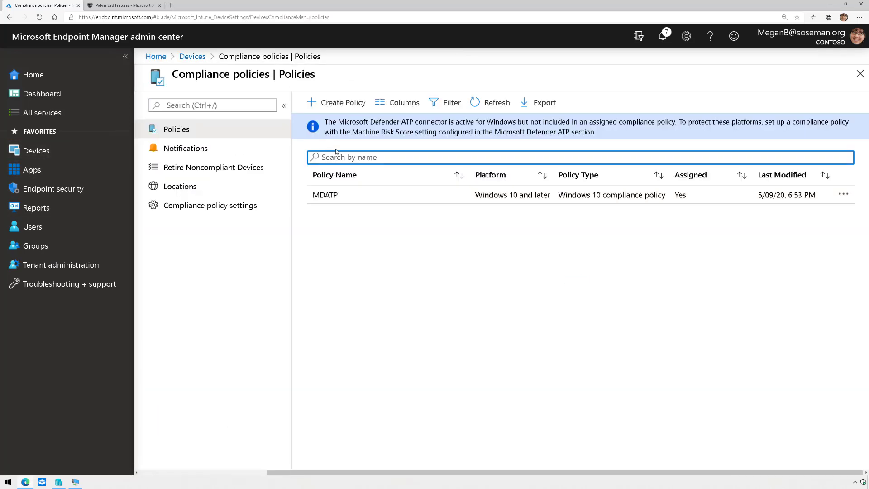
left_click(351, 199)
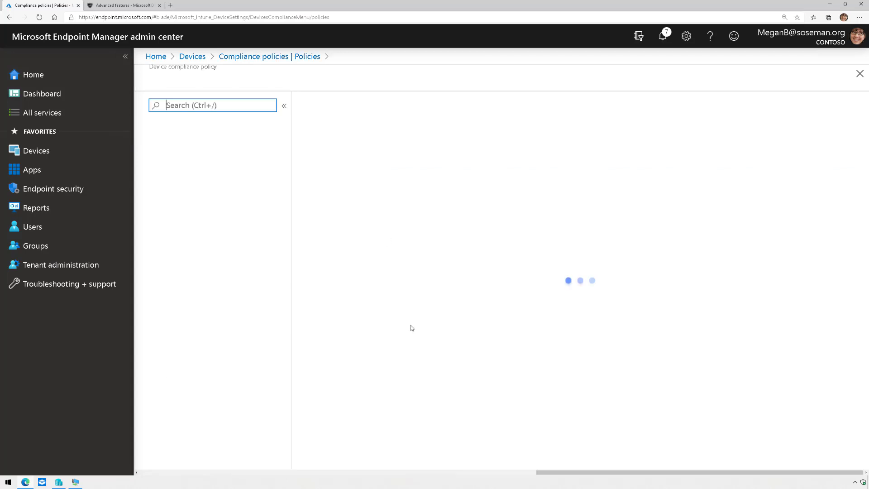
left_click(237, 172)
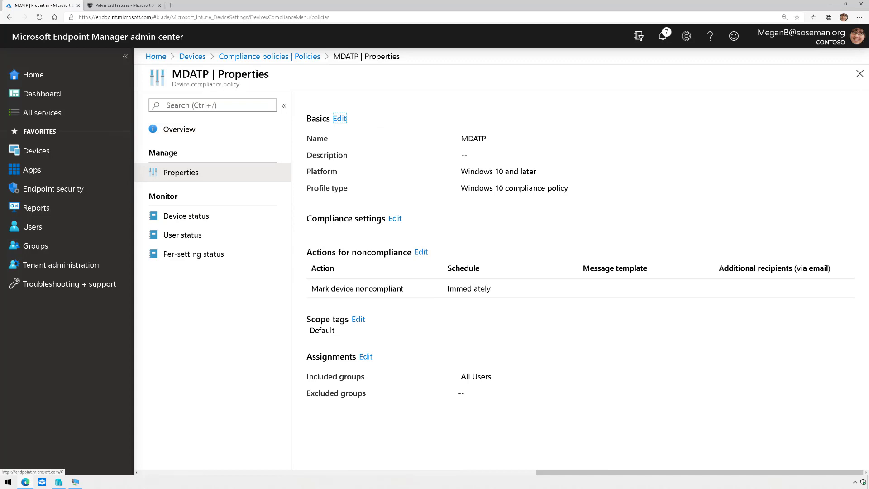
left_click(395, 218)
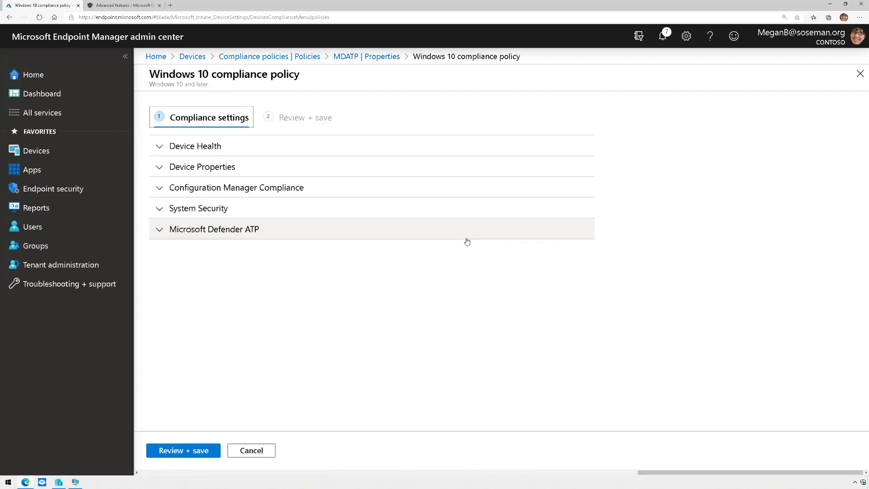
Set the Microsoft Defender ATP machine risk score requirement to Clear and save the policy.
left_click(466, 235)
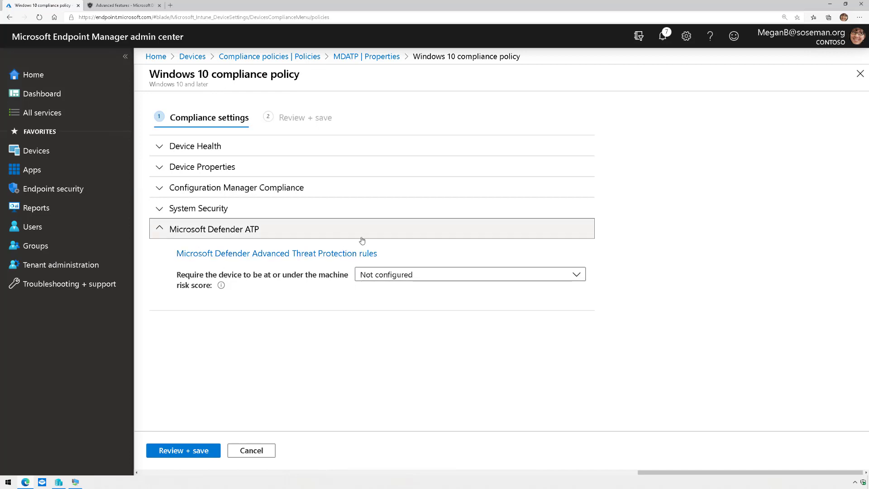
left_click(431, 279)
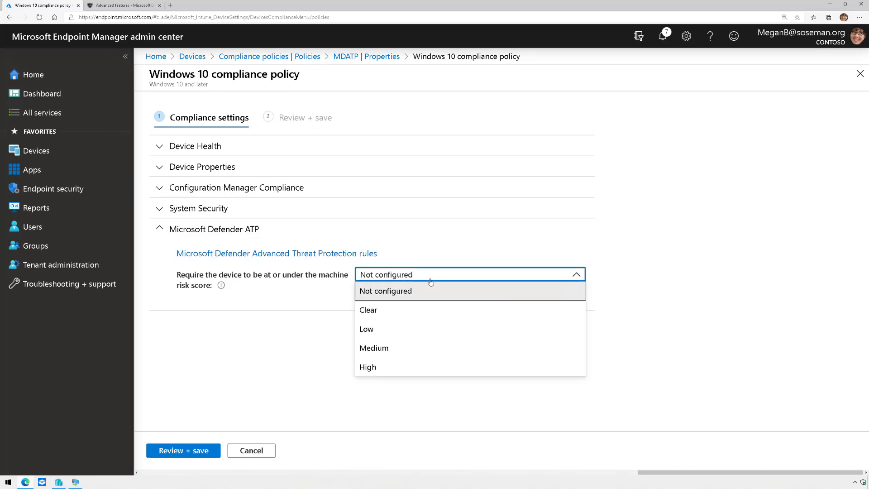
left_click(421, 306)
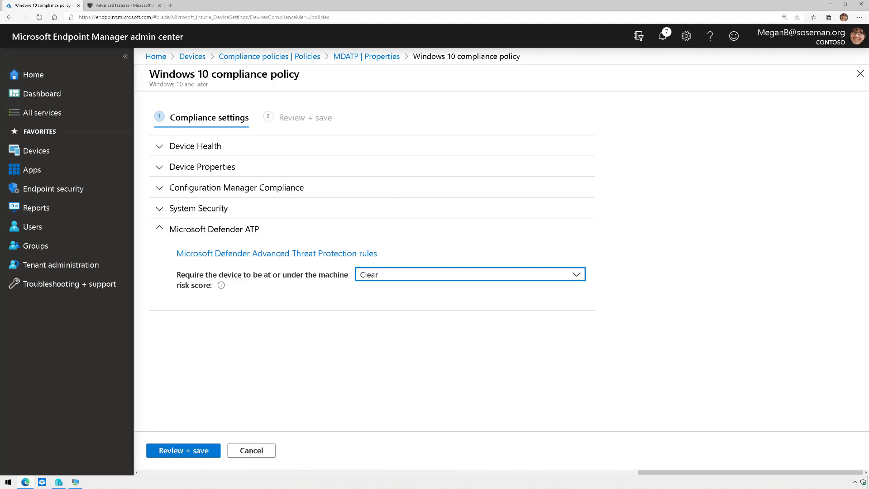
left_click(584, 279)
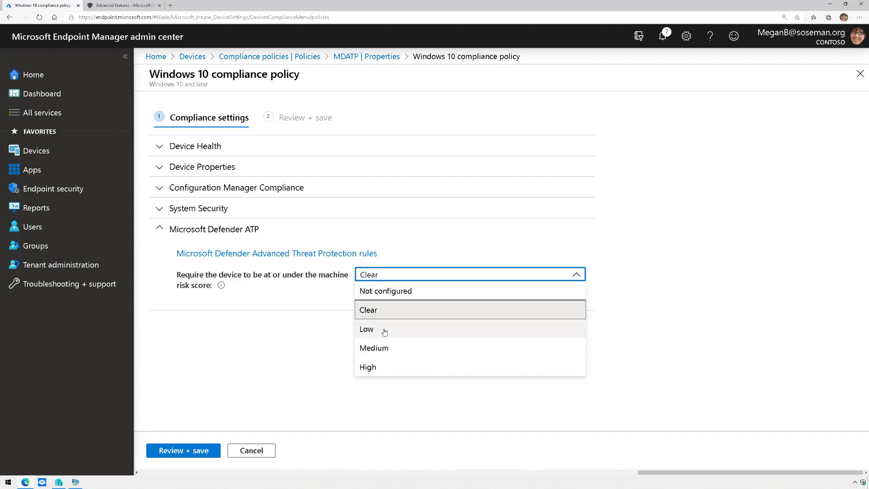
left_click(317, 351)
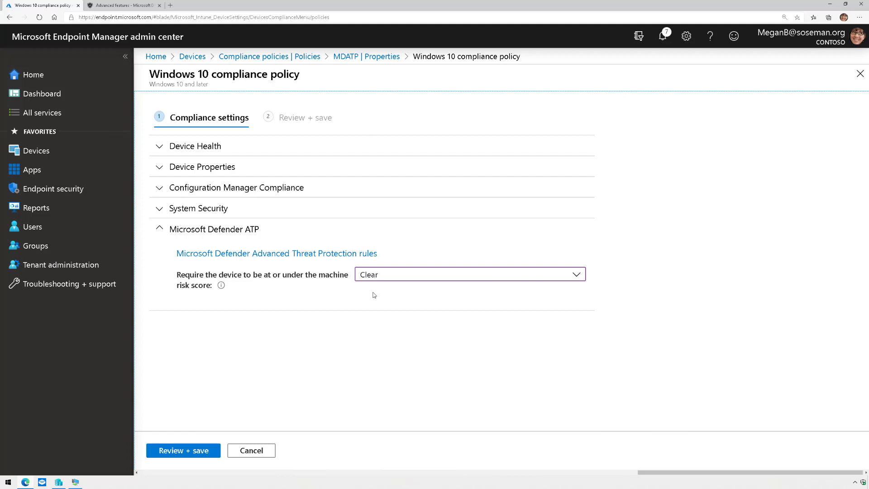
left_click(185, 450)
left_click(173, 450)
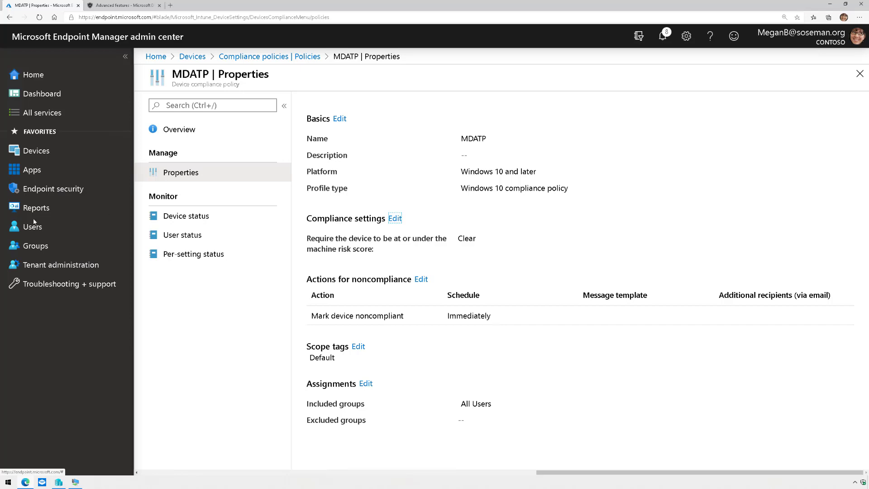
Open the MDATP policy from Endpoint security's Conditional Access list.
left_click(53, 190)
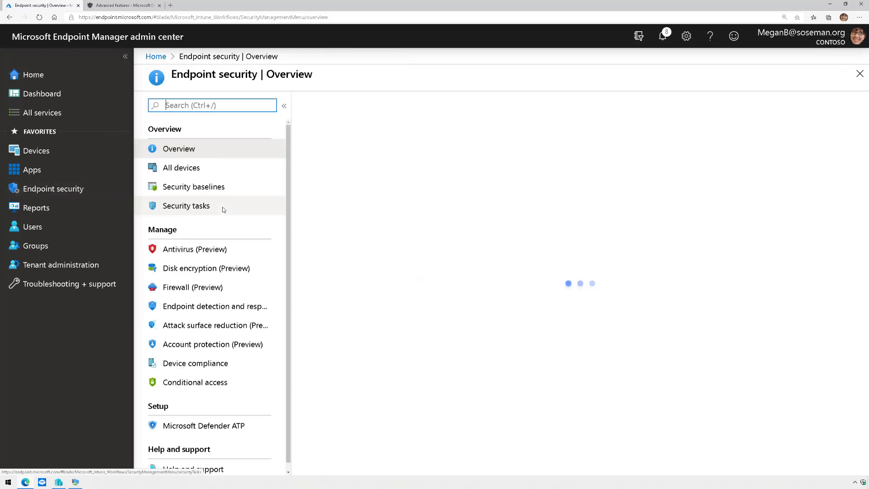
left_click(202, 384)
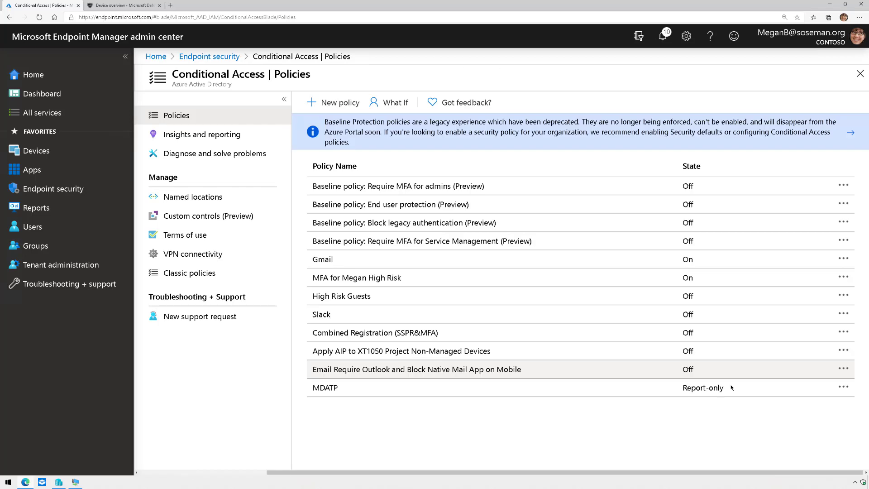
left_click(732, 388)
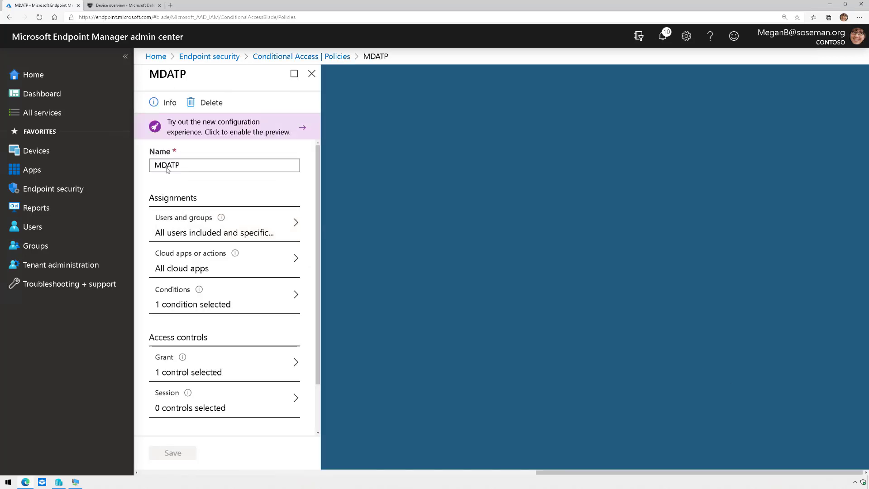
Inspect the MDATP policy's users, cloud apps, conditions, device platforms and grant requirements.
left_click(200, 225)
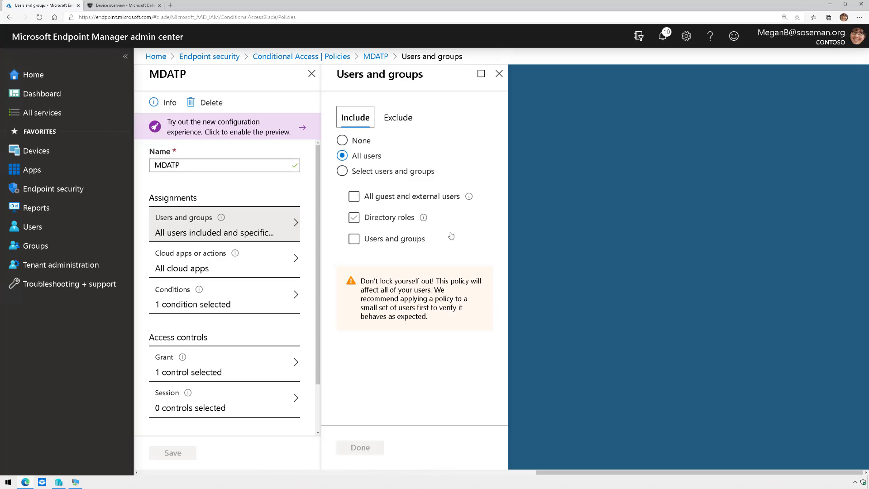
left_click(229, 271)
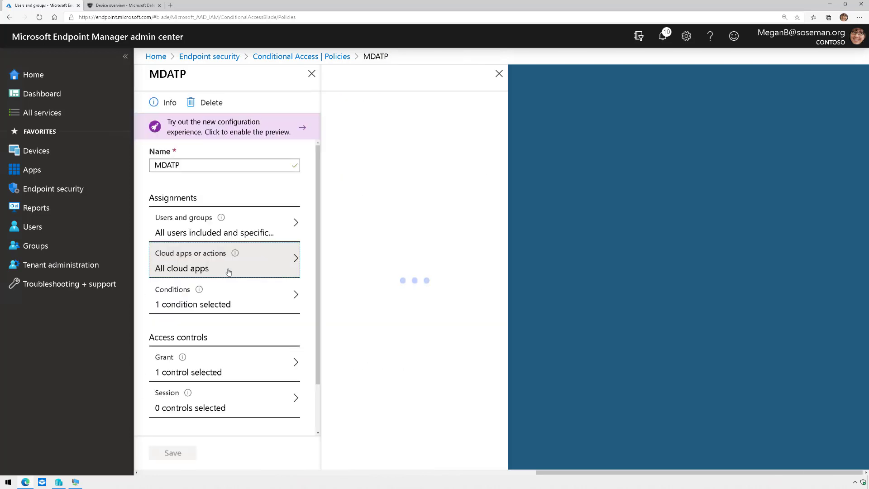
left_click(239, 303)
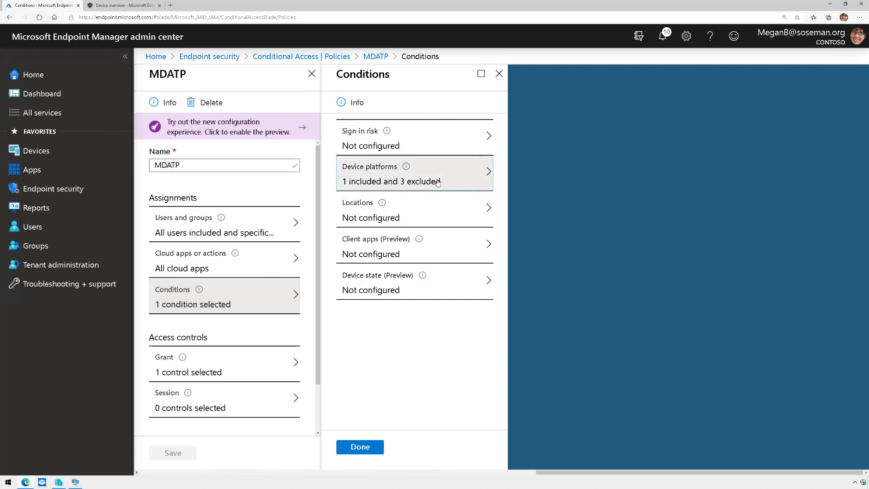
left_click(408, 175)
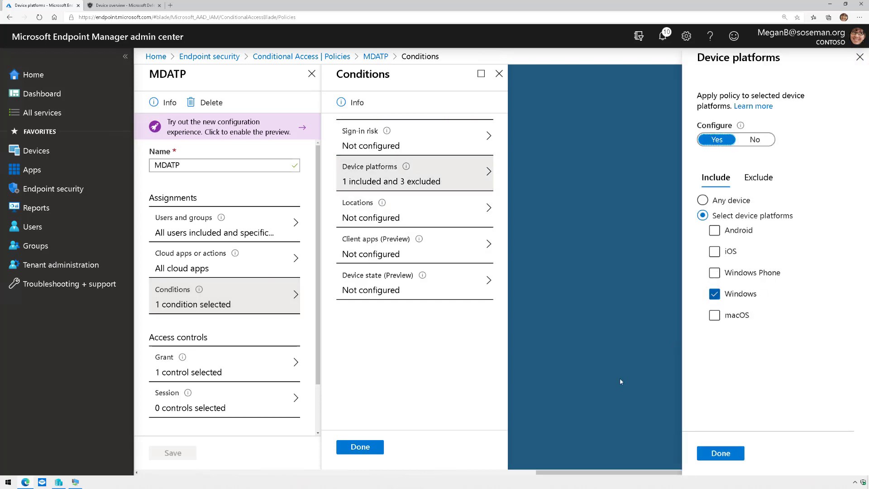
mouse_move(184, 362)
left_click(212, 367)
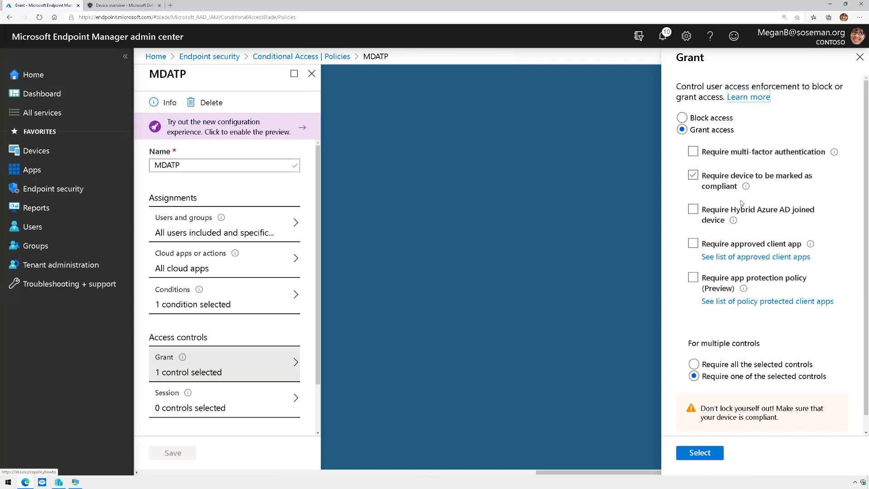
left_click(860, 57)
scroll(244, 297, "down", 2)
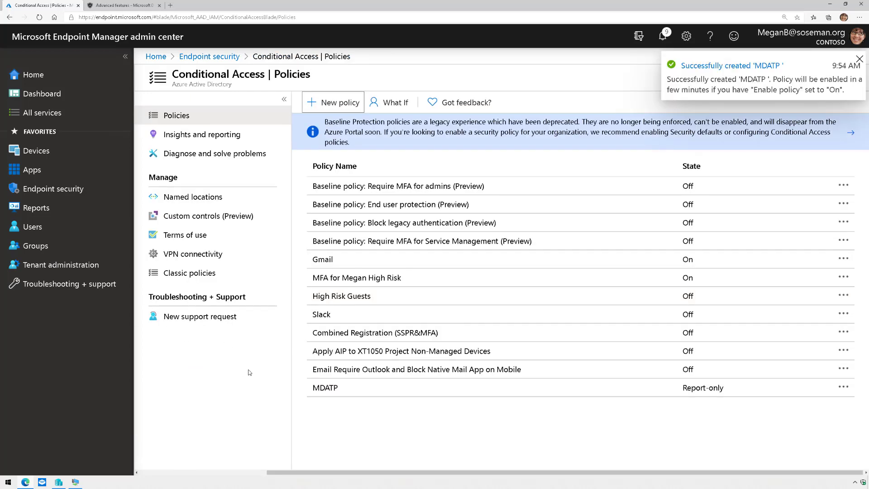
On the test VM, accept United States region and US keyboard, skipping a second layout.
left_click(81, 482)
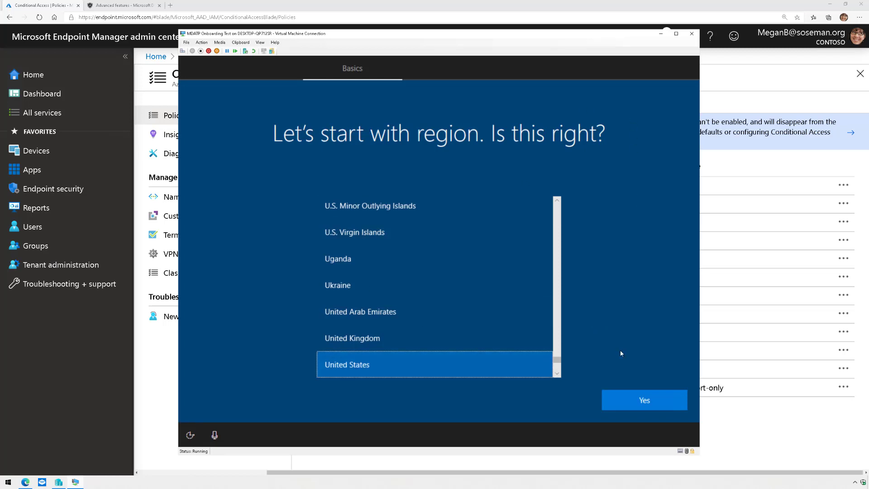
left_click(650, 407)
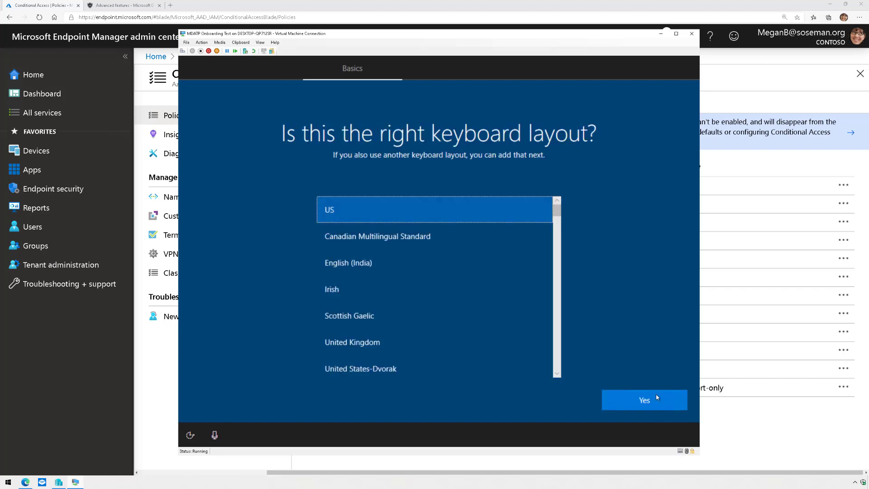
left_click(645, 400)
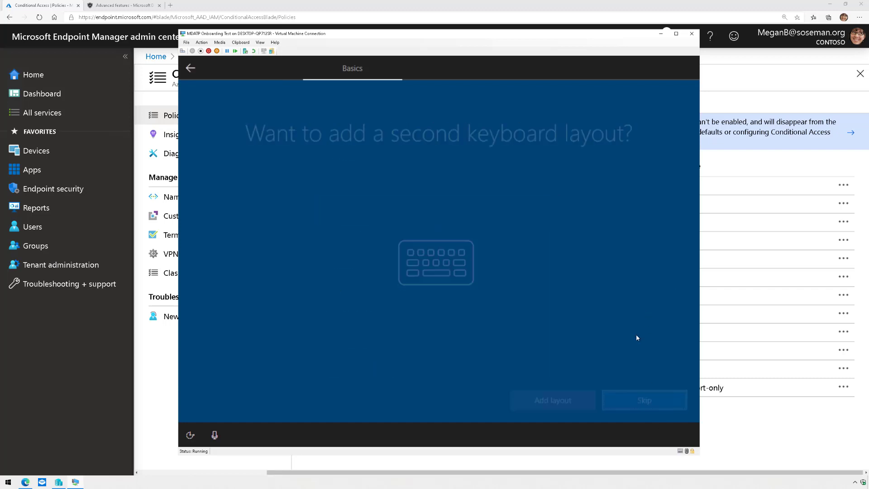
left_click(645, 401)
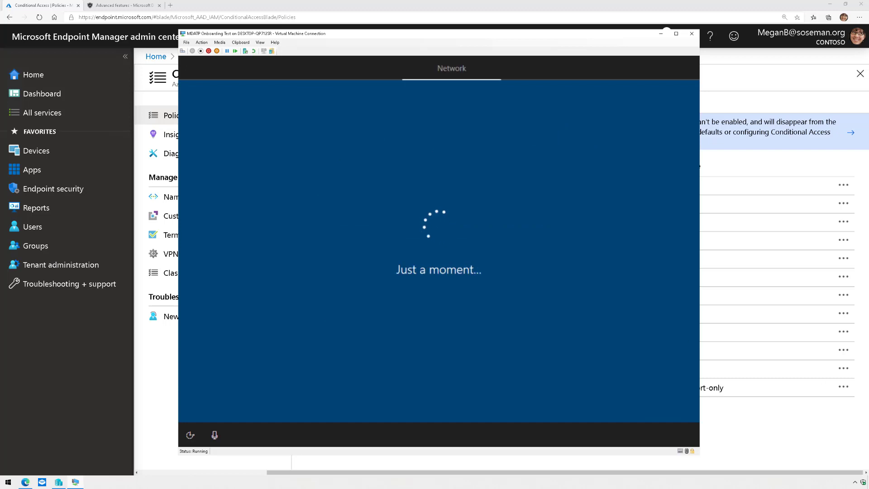
Set the VM up for an organization and sign in with the work account e-mail.
left_click(500, 286)
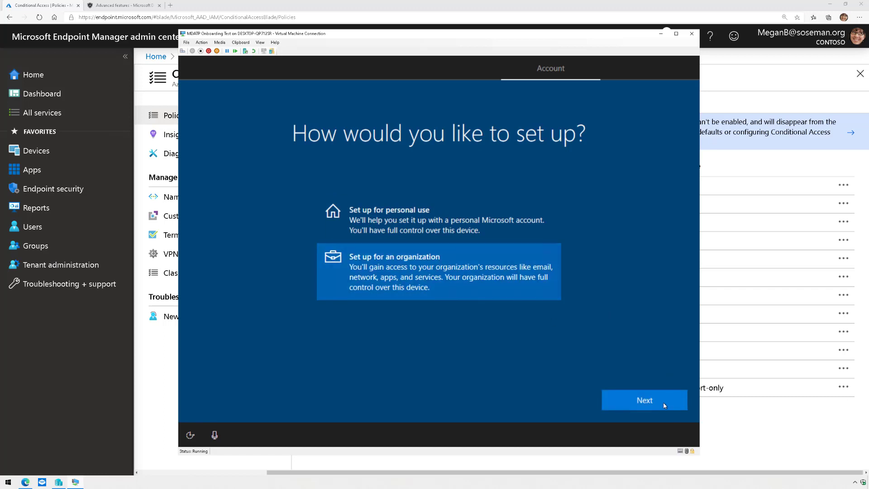
left_click(652, 401)
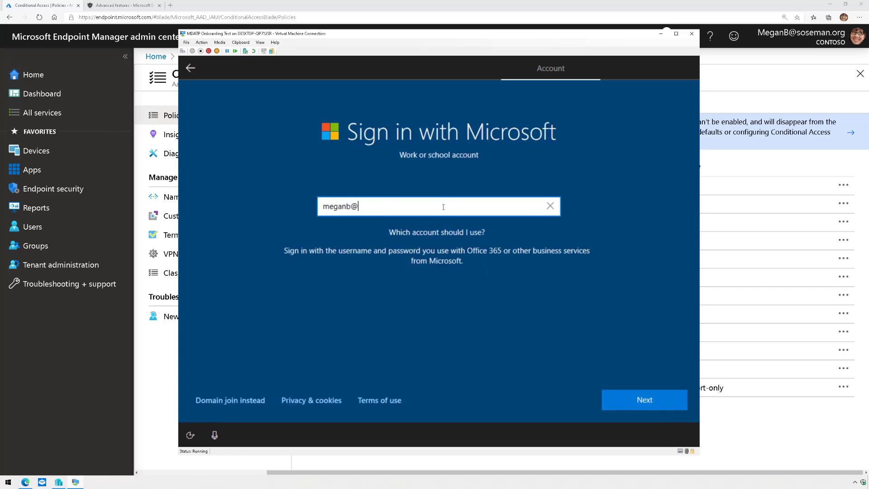
key("Return")
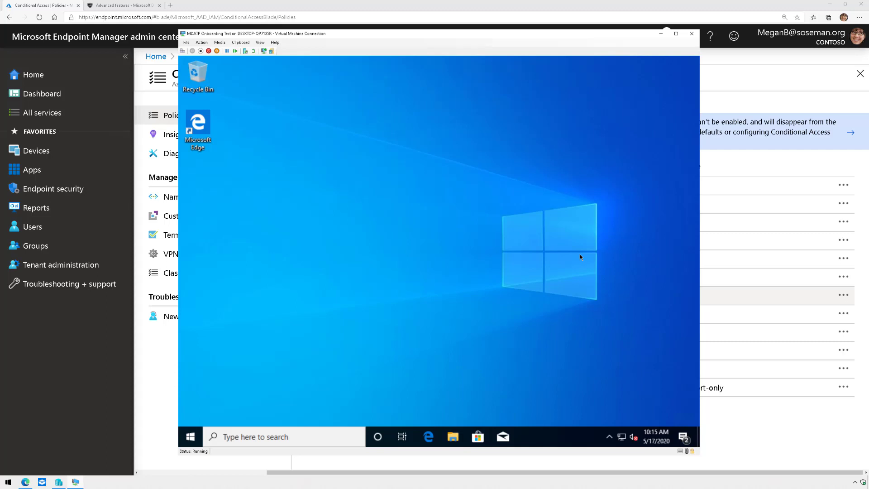
Launch Task Manager on the VM and expand the Defender ATP service executable to show its processes.
right_click(541, 441)
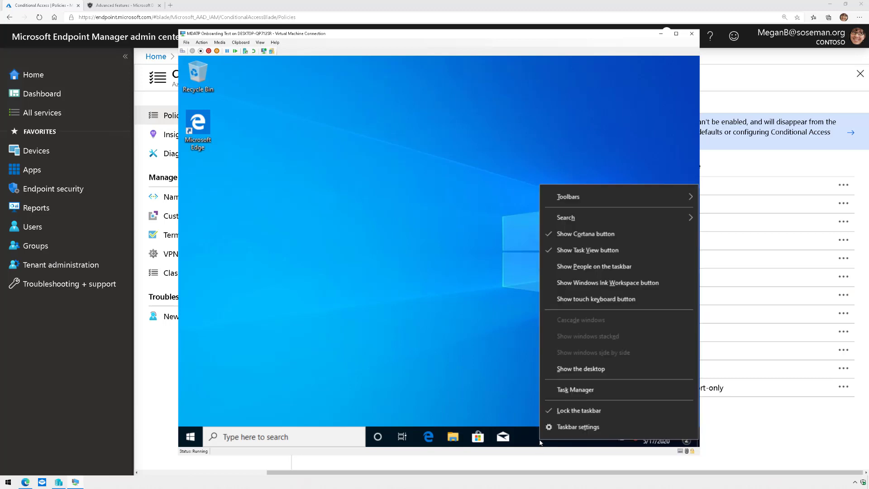
left_click(567, 391)
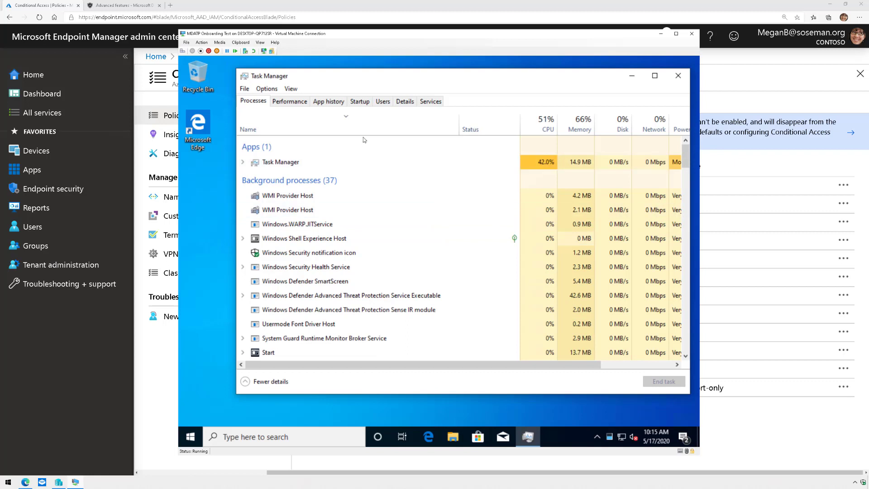
left_click(336, 122)
left_click(333, 124)
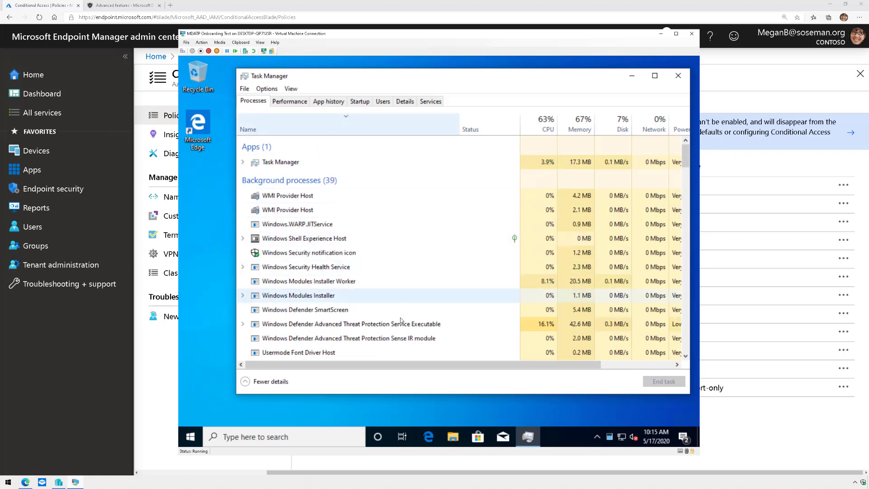
left_click(243, 324)
left_click(377, 338)
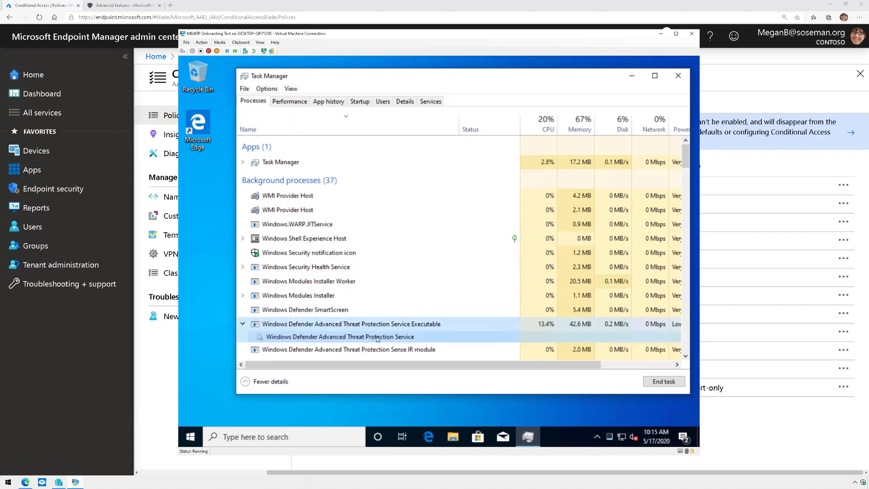
left_click(428, 349)
scroll(686, 161, "down", 1)
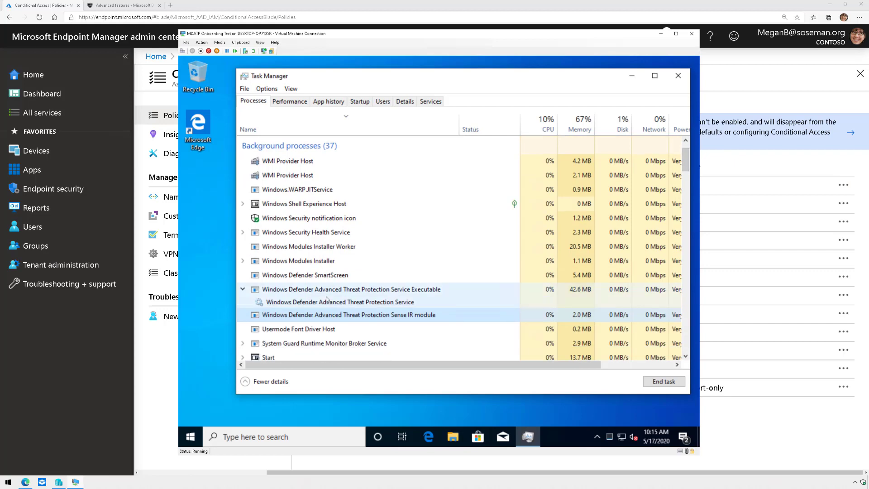
Check the VM's hidden notification area icons, then return to Task Manager.
left_click(597, 437)
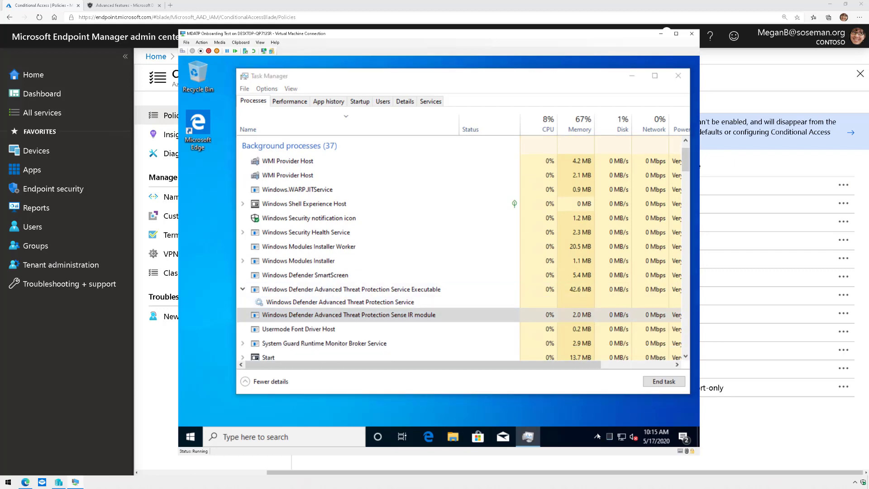
left_click(599, 440)
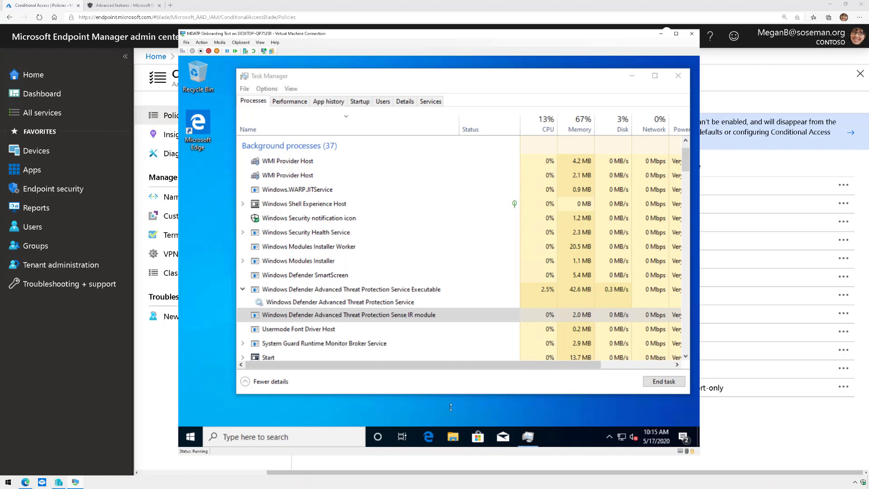
left_click(609, 437)
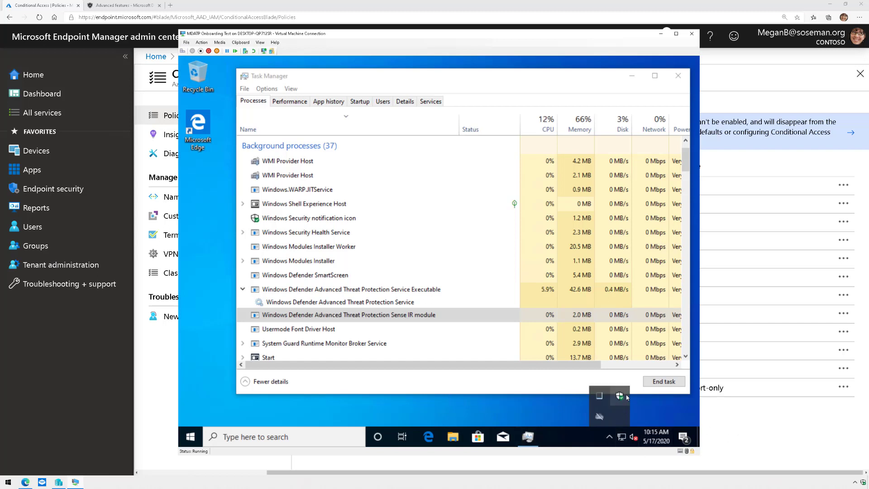
left_click(505, 377)
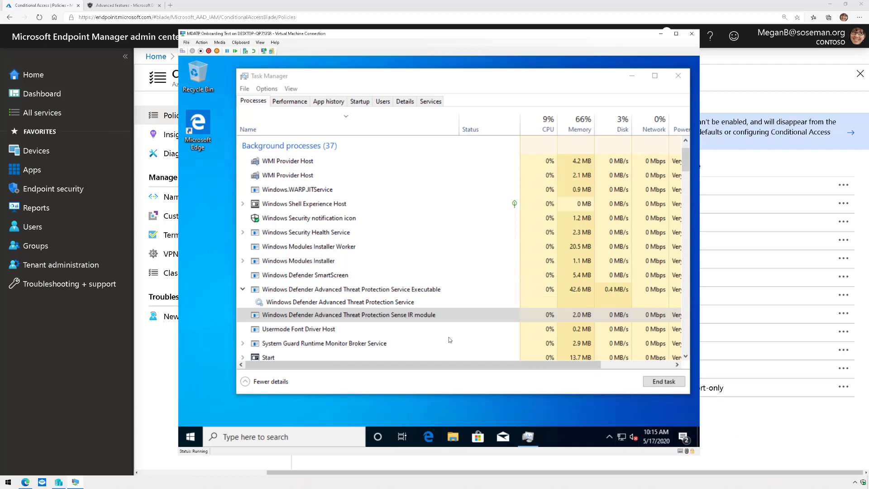